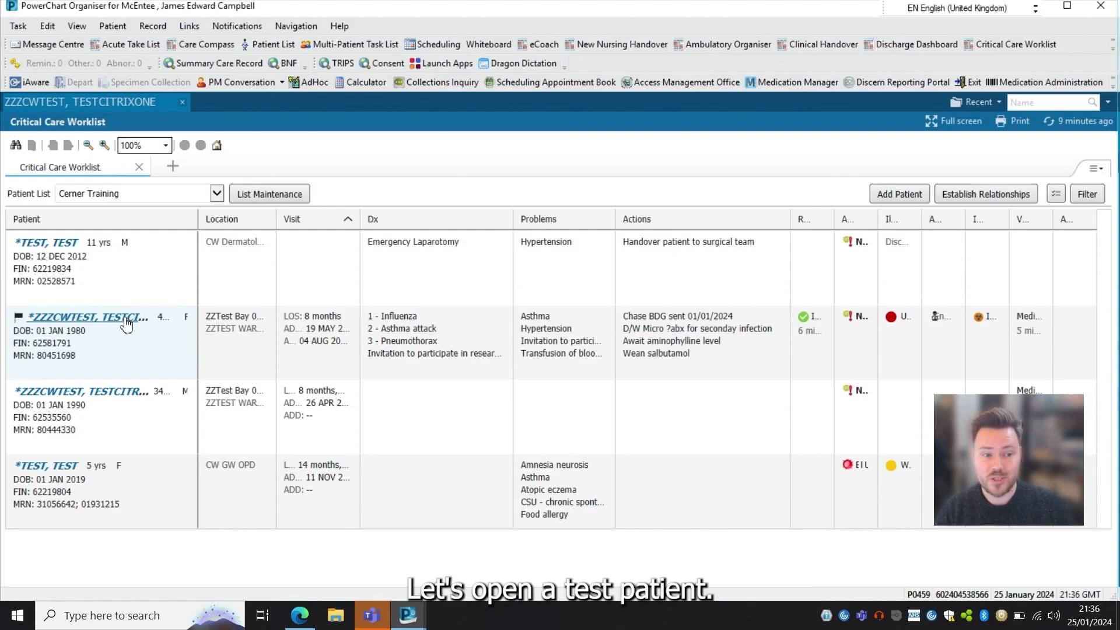
- Open the flagged test patient's record from the worklist and display the ICU Examination forms in AICU Daily Review
left_click(127, 319)
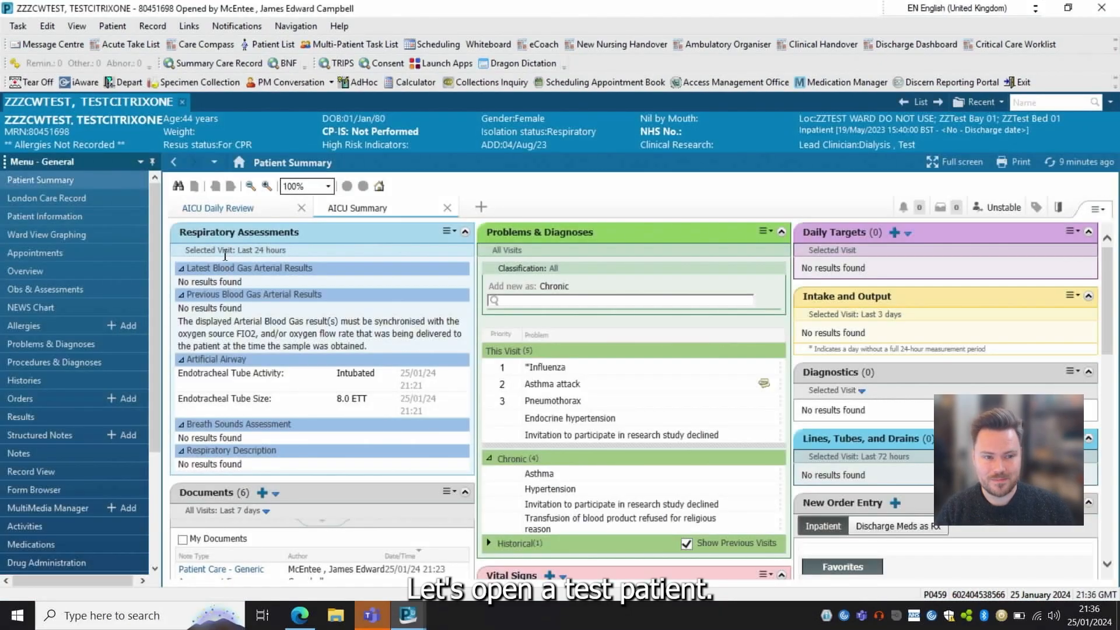
left_click(225, 211)
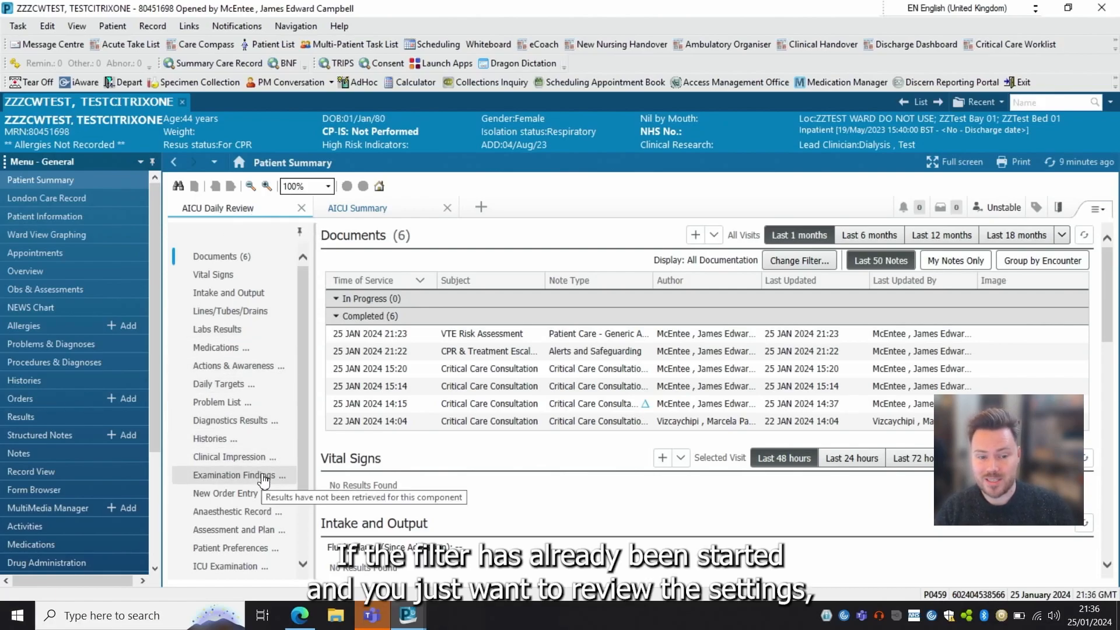
left_click_drag(303, 439, 303, 471)
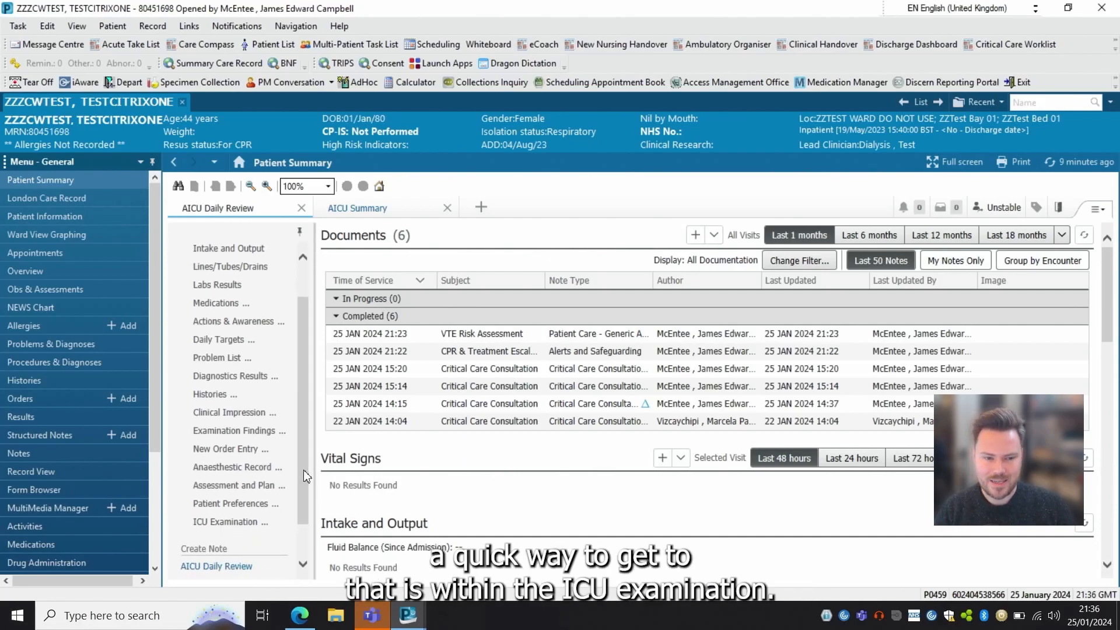
left_click_drag(303, 453, 302, 449)
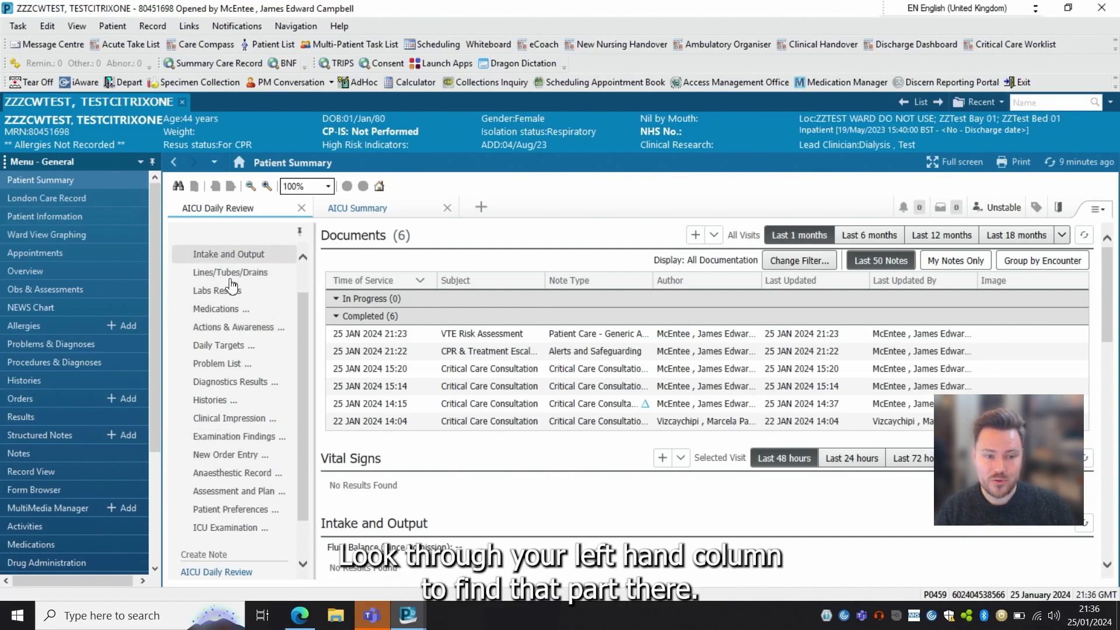
left_click(236, 528)
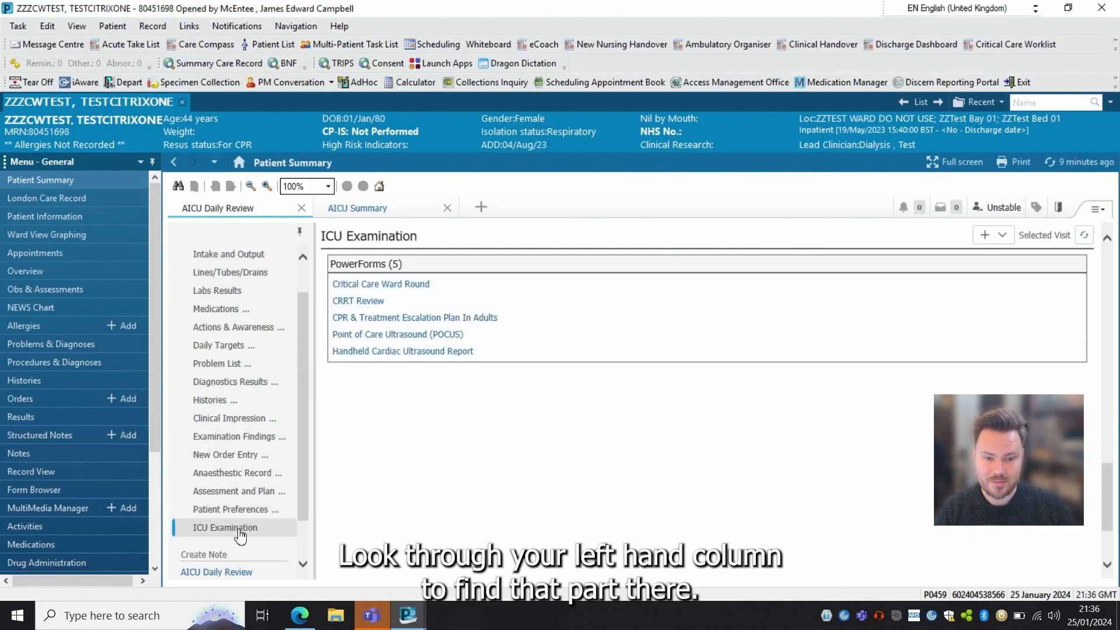
left_click(362, 302)
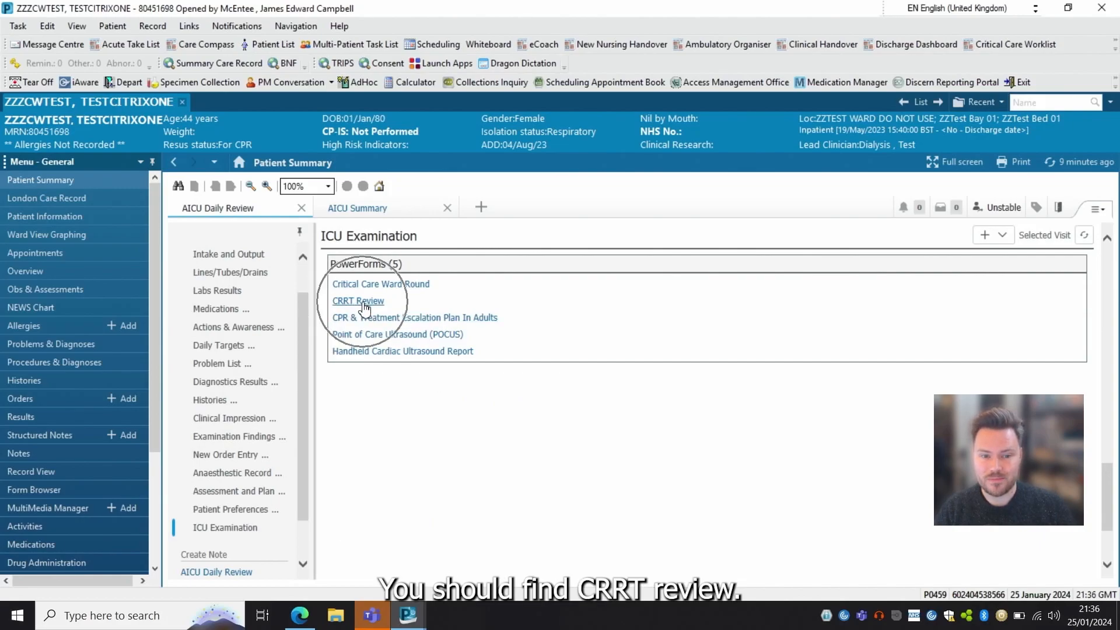
- Locate the CRRT Review form among the Critical Care ad hoc forms and close the list without recording
left_click(359, 83)
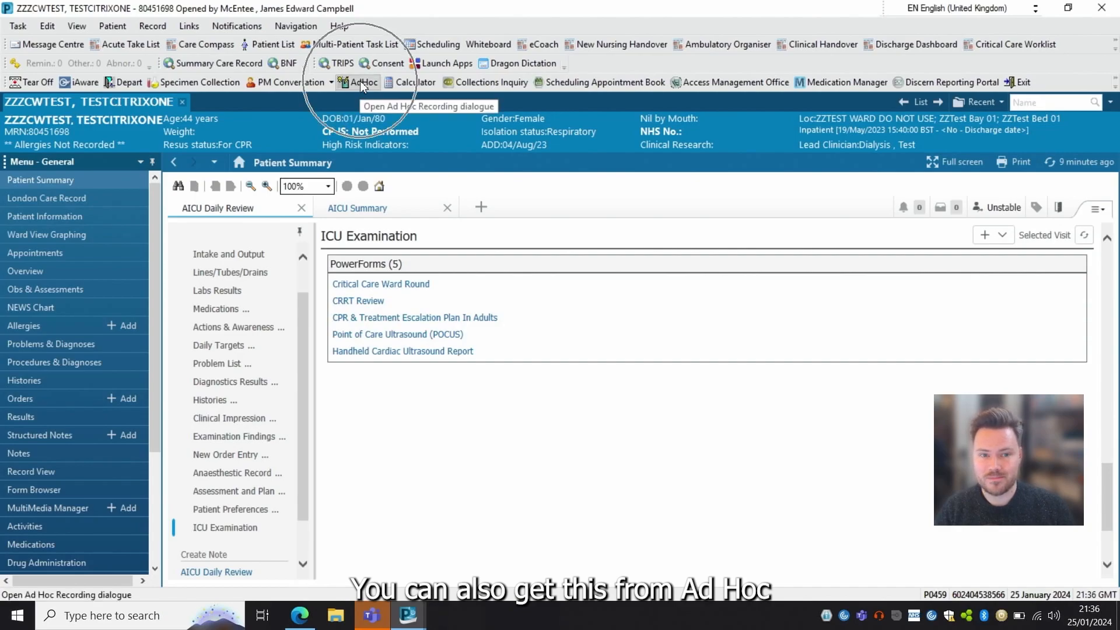
left_click_drag(324, 251, 320, 373)
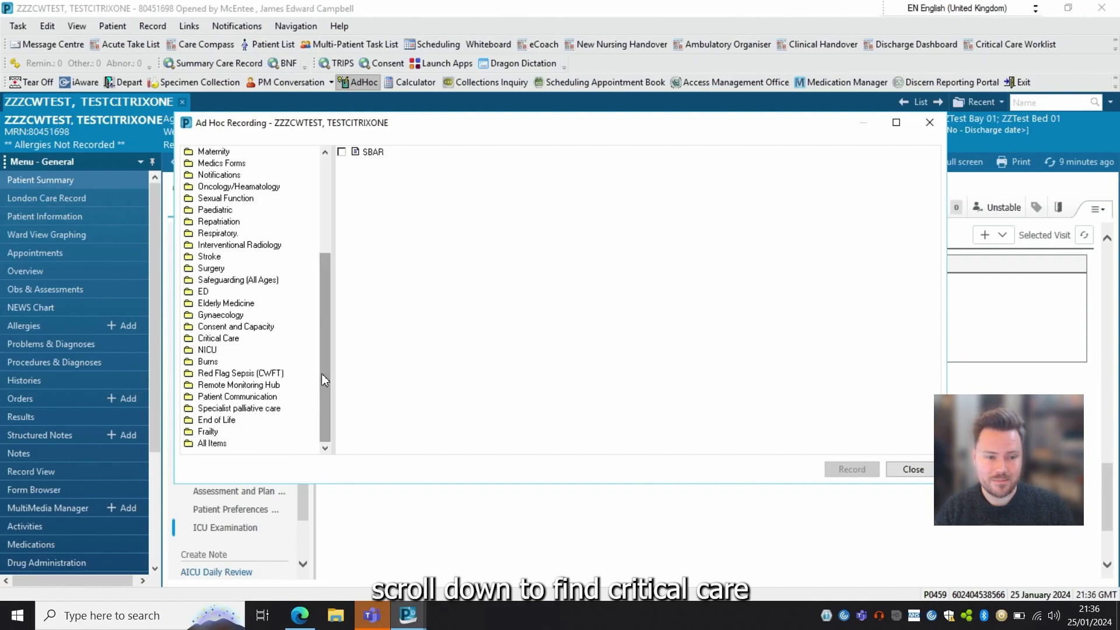
left_click(234, 339)
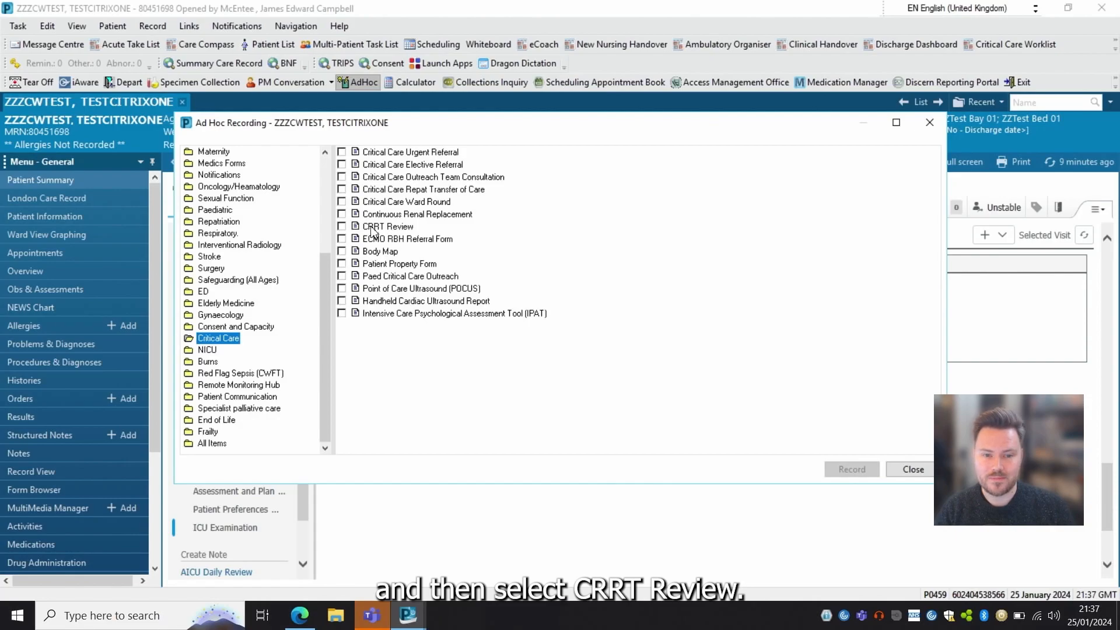
left_click(909, 469)
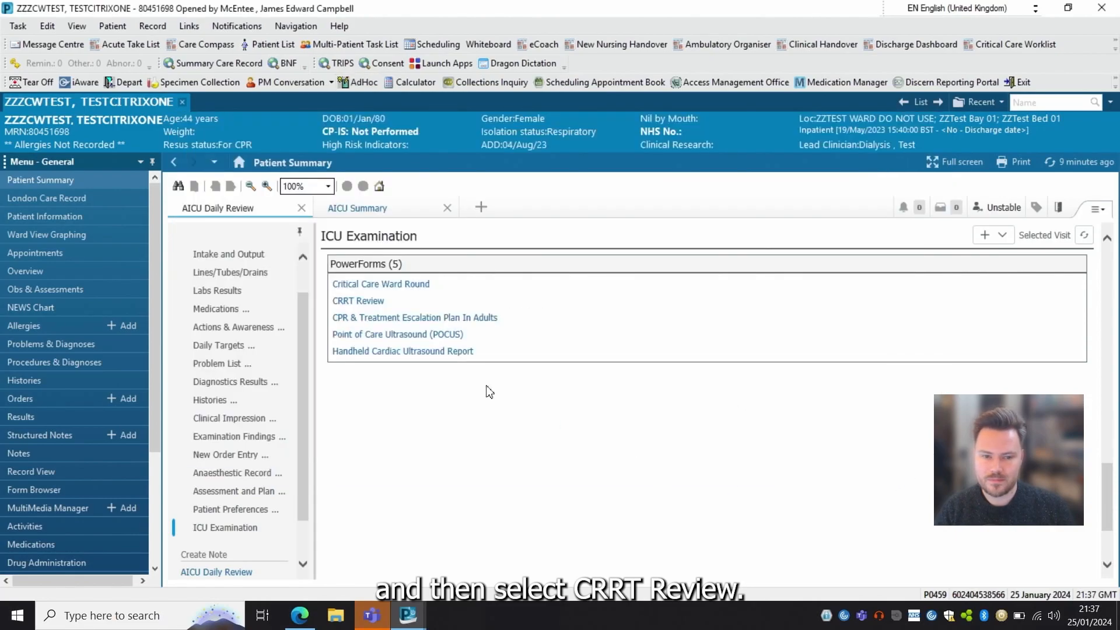
- Open the CRRT Review form from ICU Examination and set the outcome of review to Settings reviewed
left_click(371, 302)
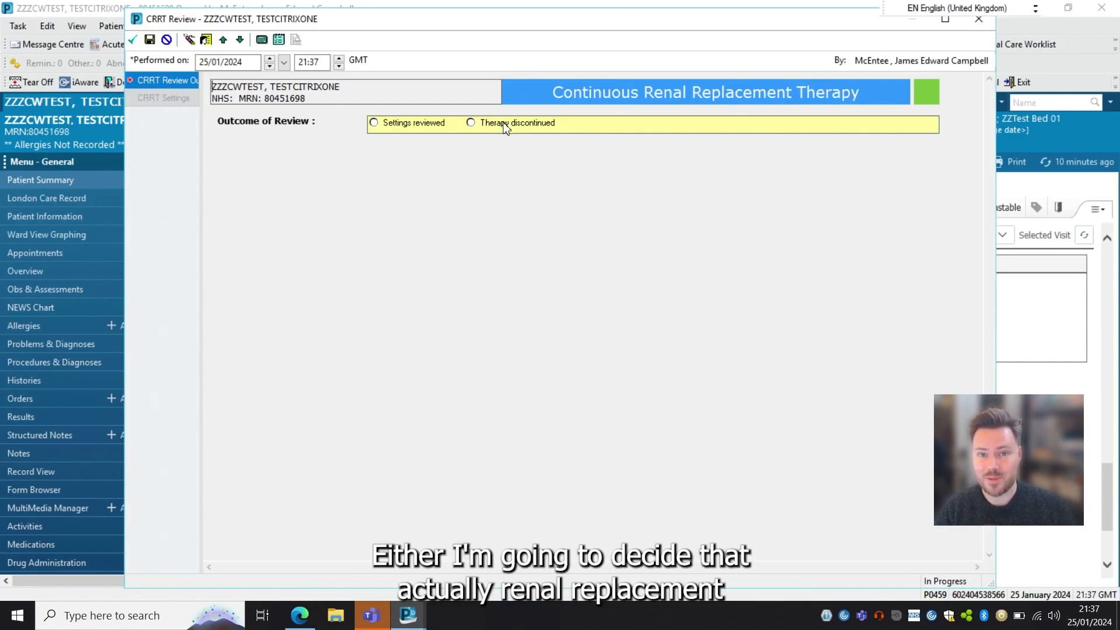
left_click(383, 124)
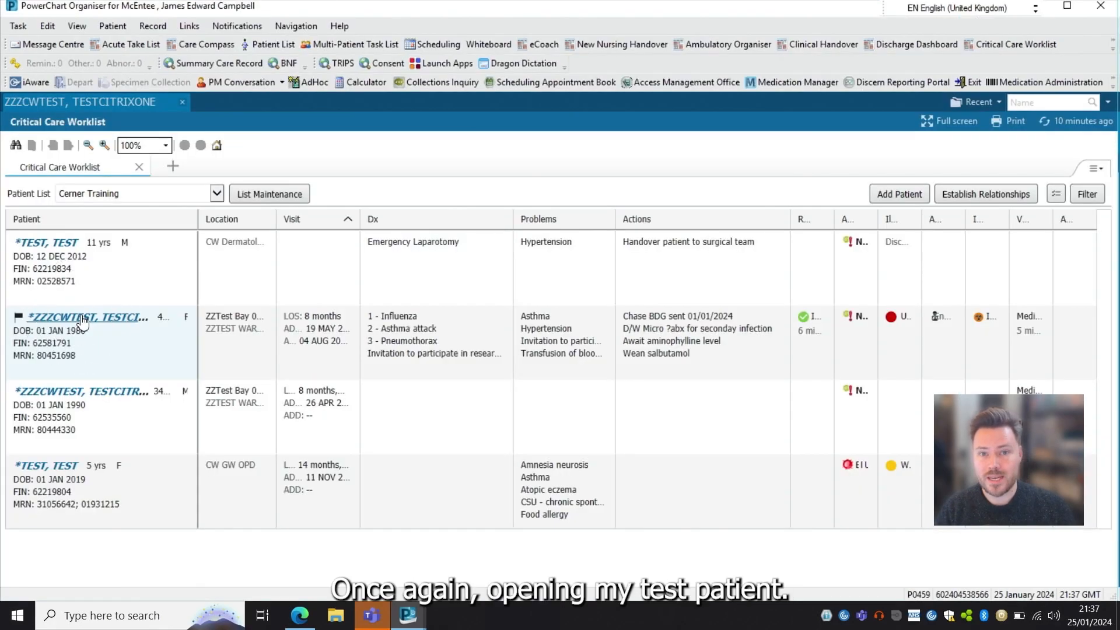
- Reopen the flagged test patient and add the AICU Continuous Renal Replacement Therapy (CRRT) Medications order plan, searching for "continu"
left_click(82, 321)
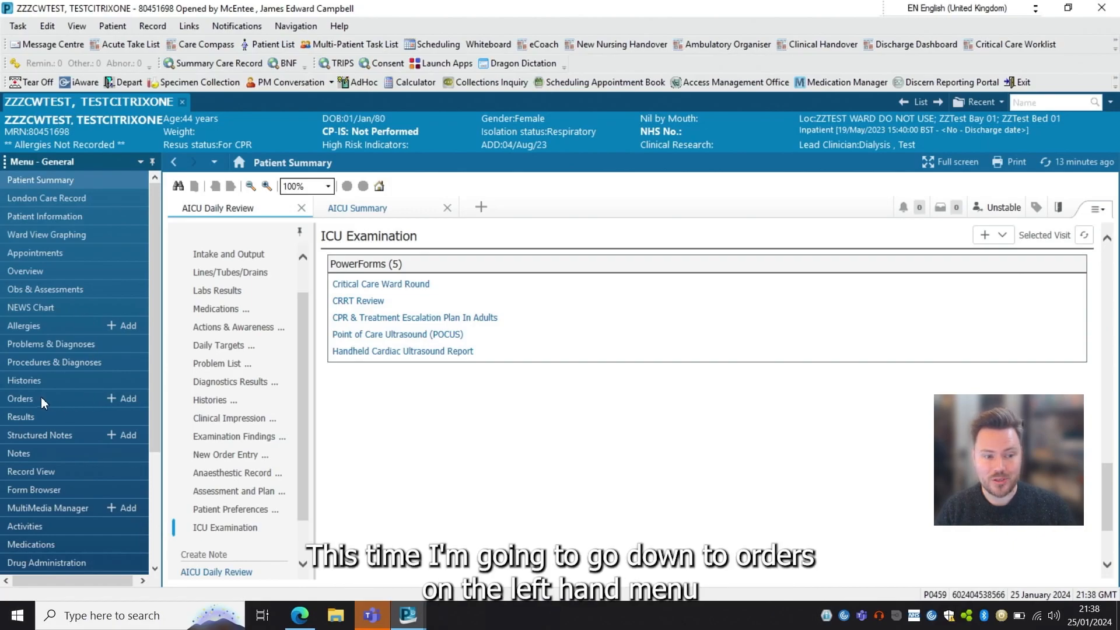
left_click(126, 398)
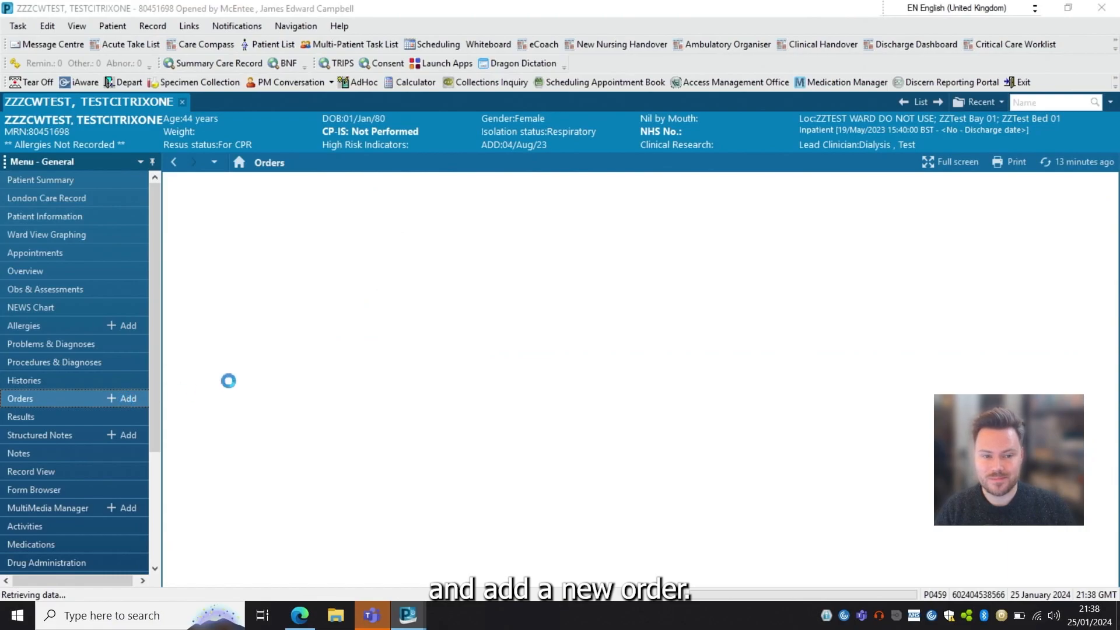
type("continu")
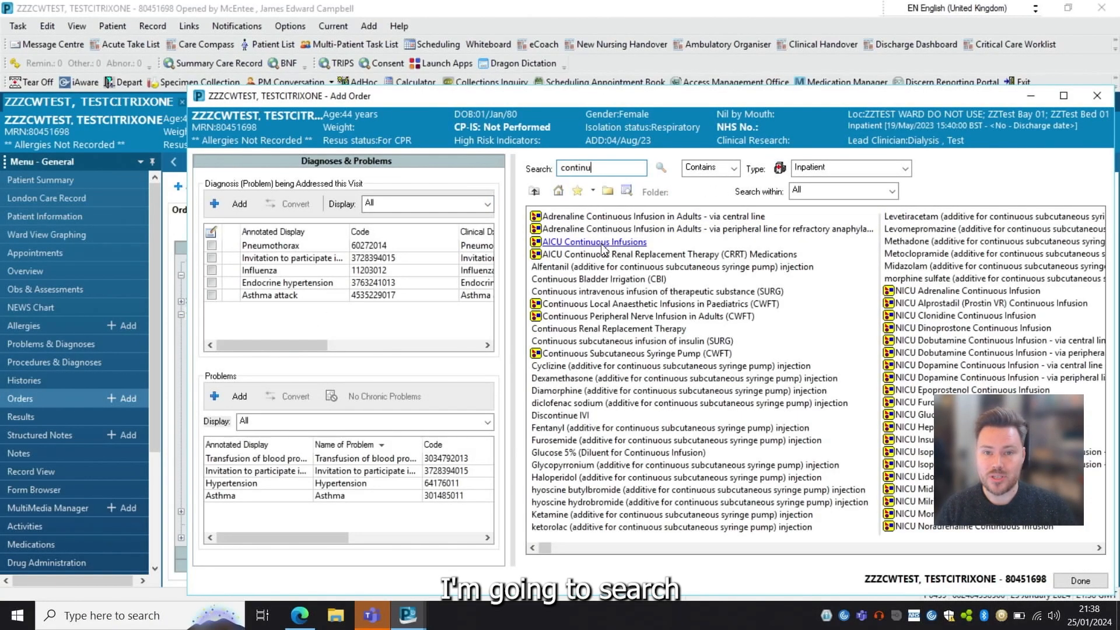
left_click(569, 260)
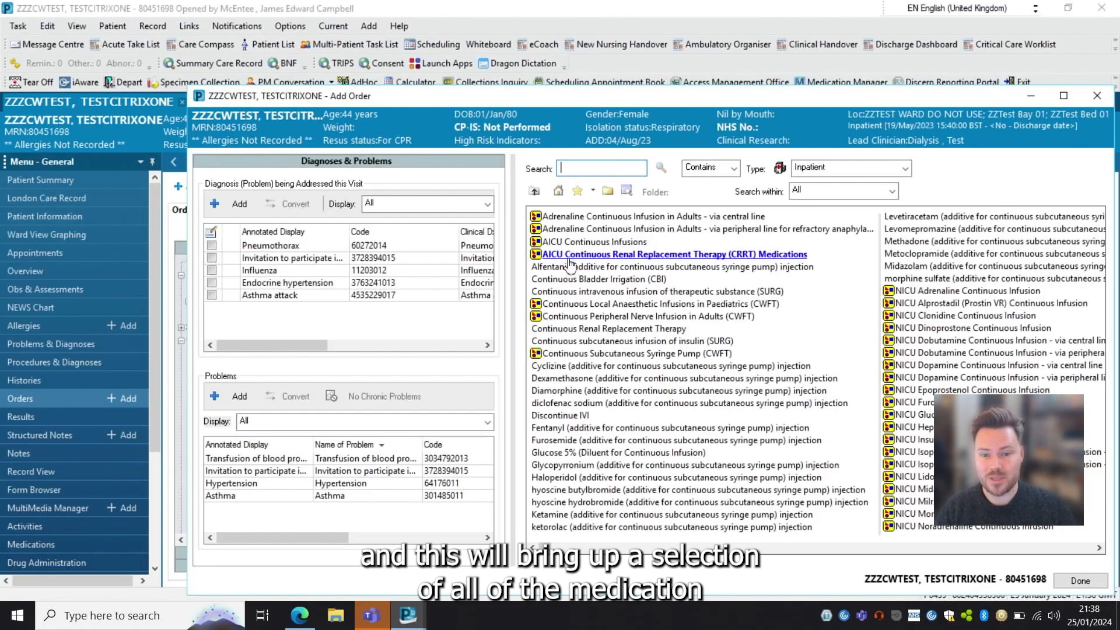
left_click(1079, 583)
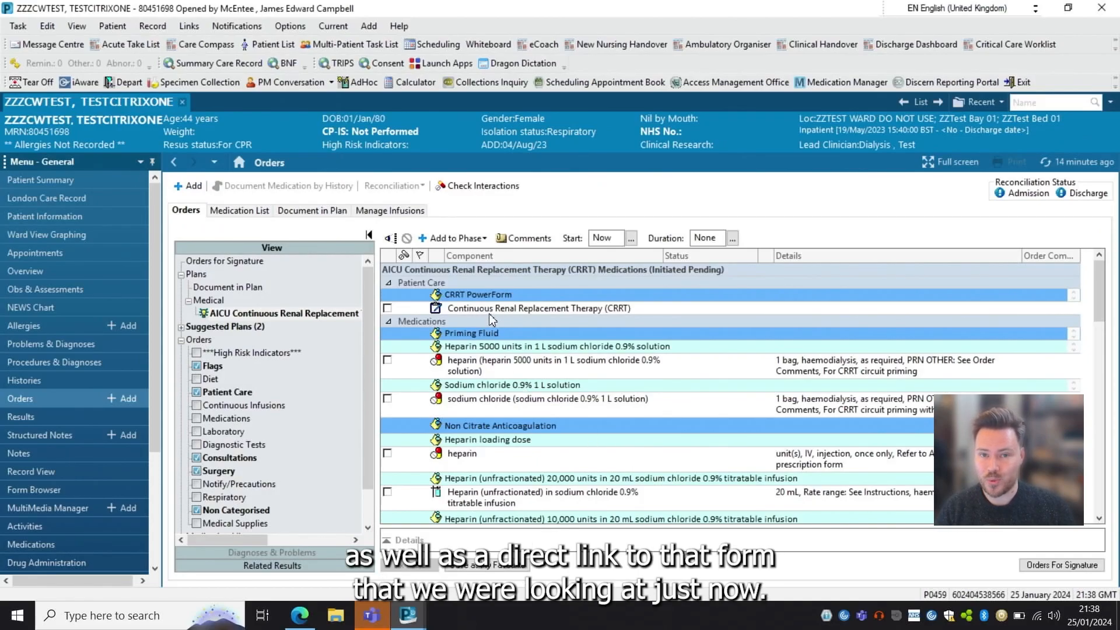
- Include the Continuous Renal Replacement Therapy (CRRT) form and the Prismasol - 4 and Prismocitrate 18/0 dialysis solutions in the plan
left_click(387, 308)
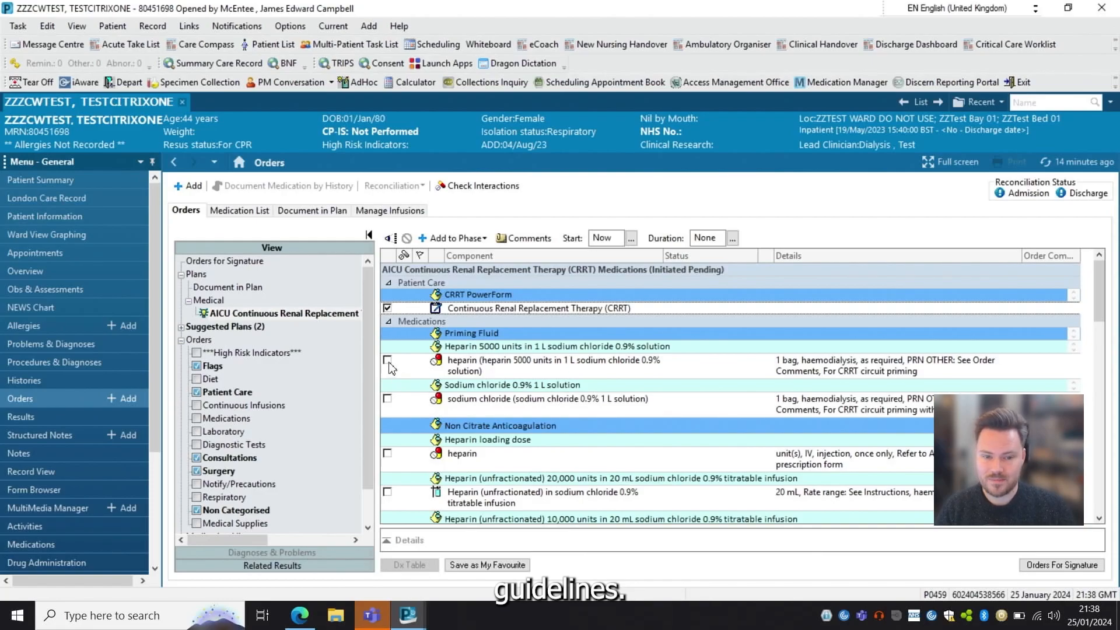
scroll(386, 408, "down", 10)
scroll(387, 413, "down", 5)
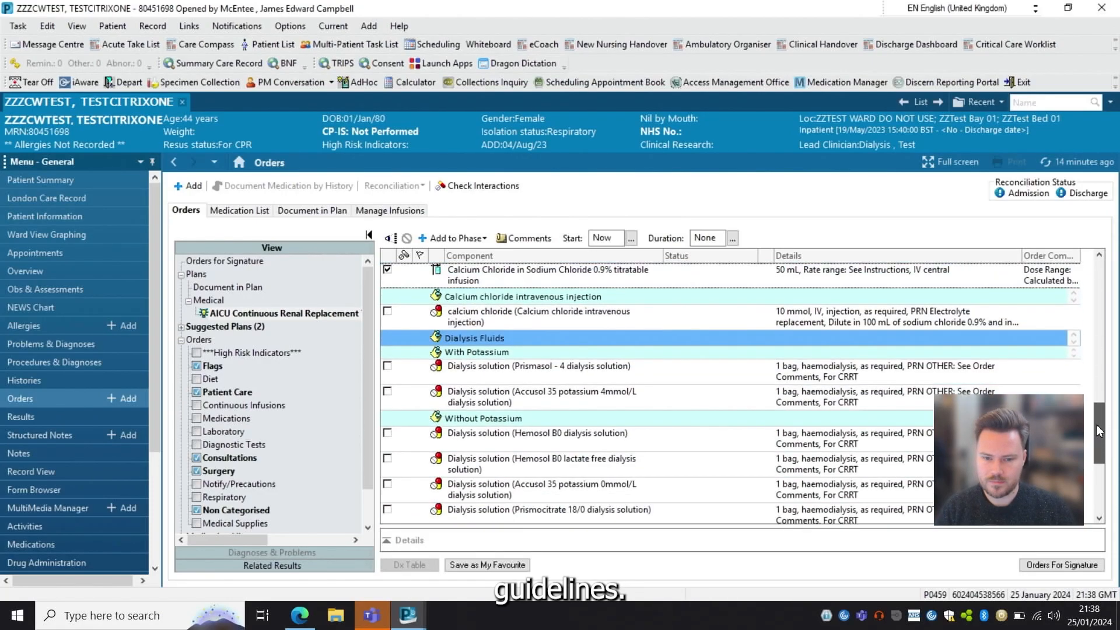
left_click(387, 324)
left_click(386, 467)
- Add the Taurolock catheter lock solution for Vascath line care and submit the plan's orders for signature
scroll(803, 490, "down", 3)
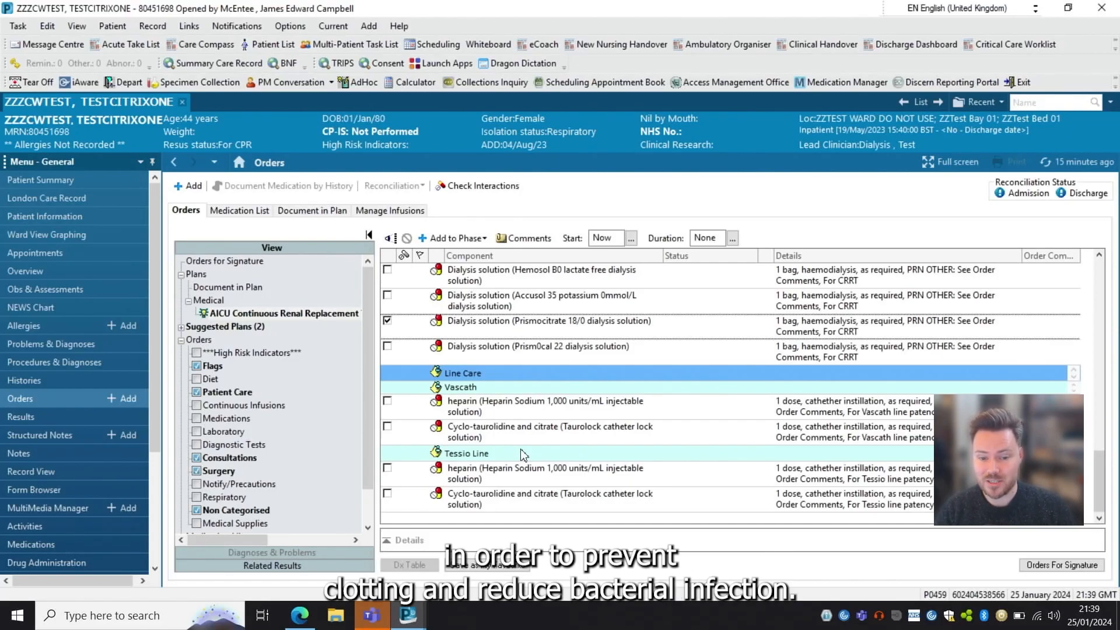
left_click(388, 428)
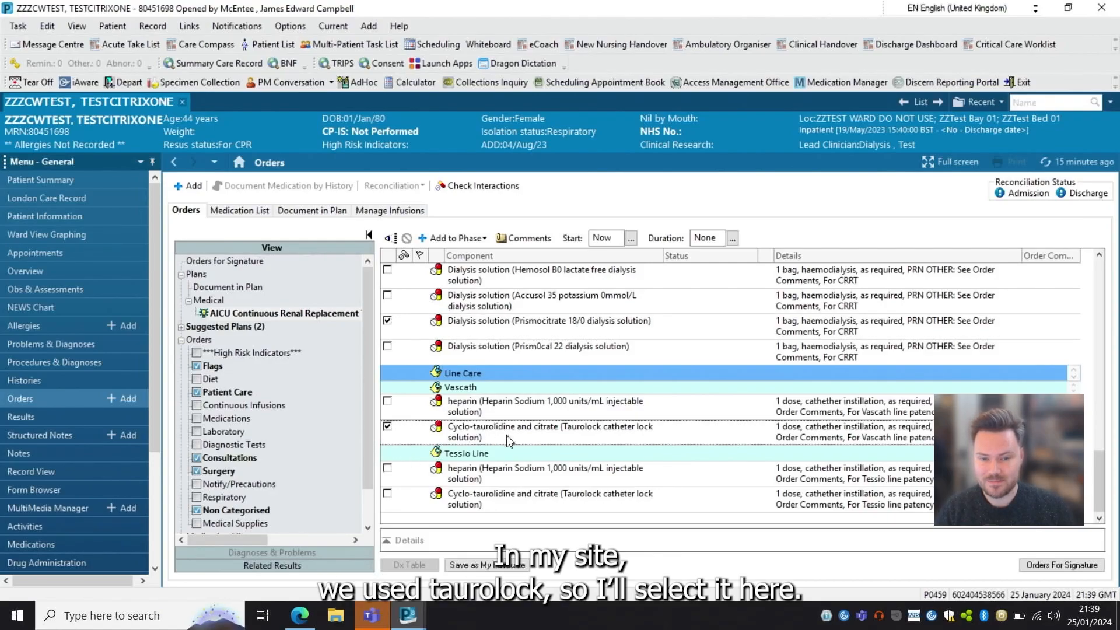
left_click(1081, 566)
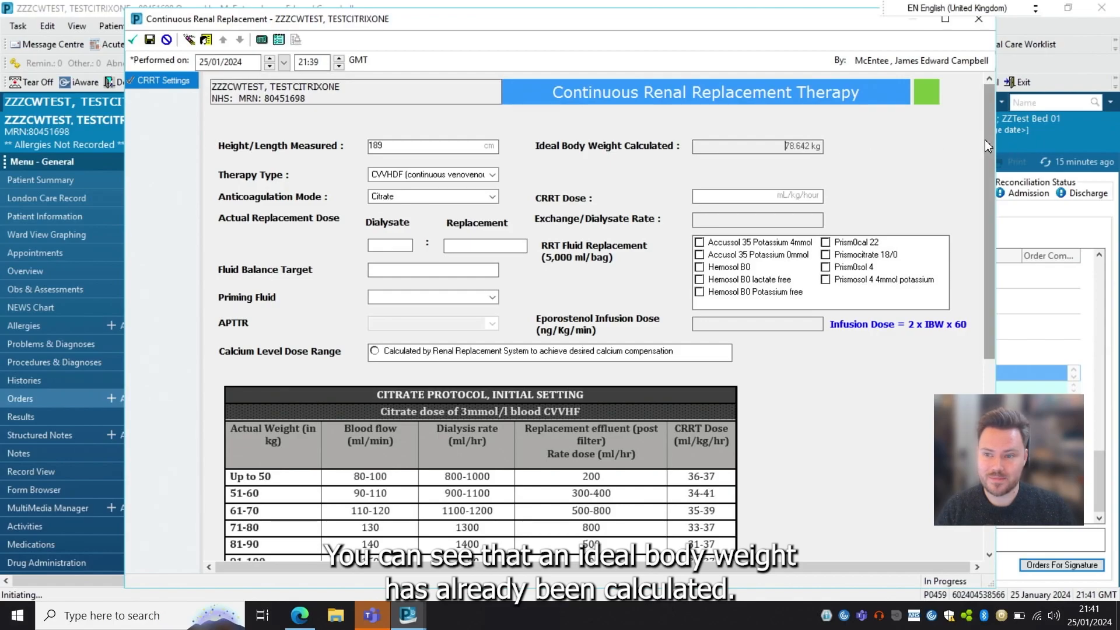
- Consult the citrate protocol table and set the actual replacement dose to 1300 dialysate and 800 replacement
left_click_drag(988, 141, 981, 246)
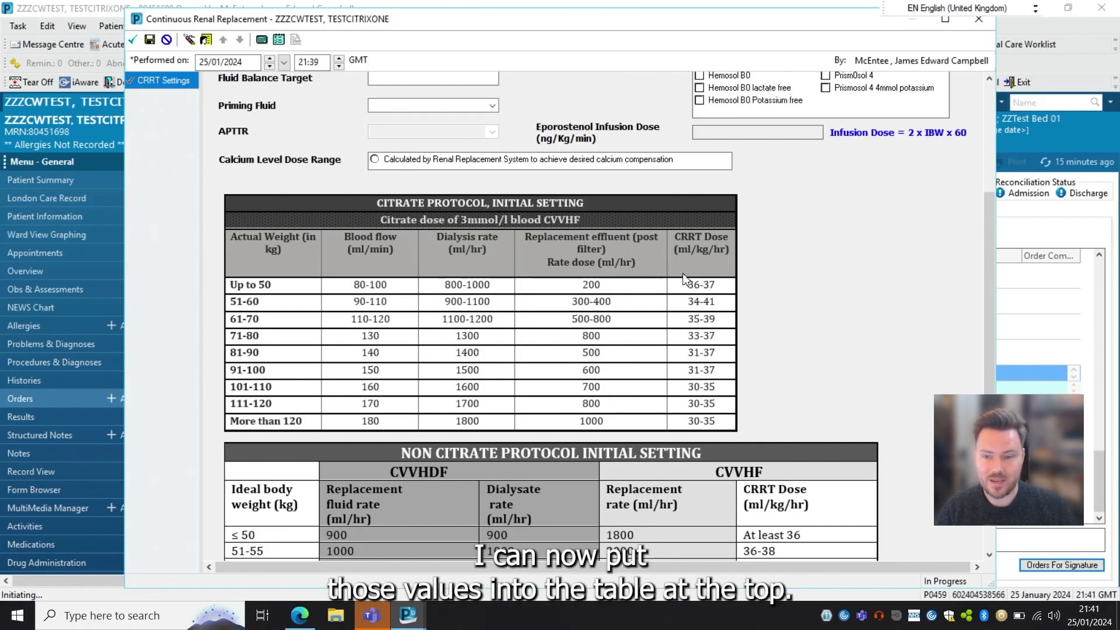
left_click_drag(992, 338, 984, 285)
left_click(385, 143)
type("1300")
type("800")
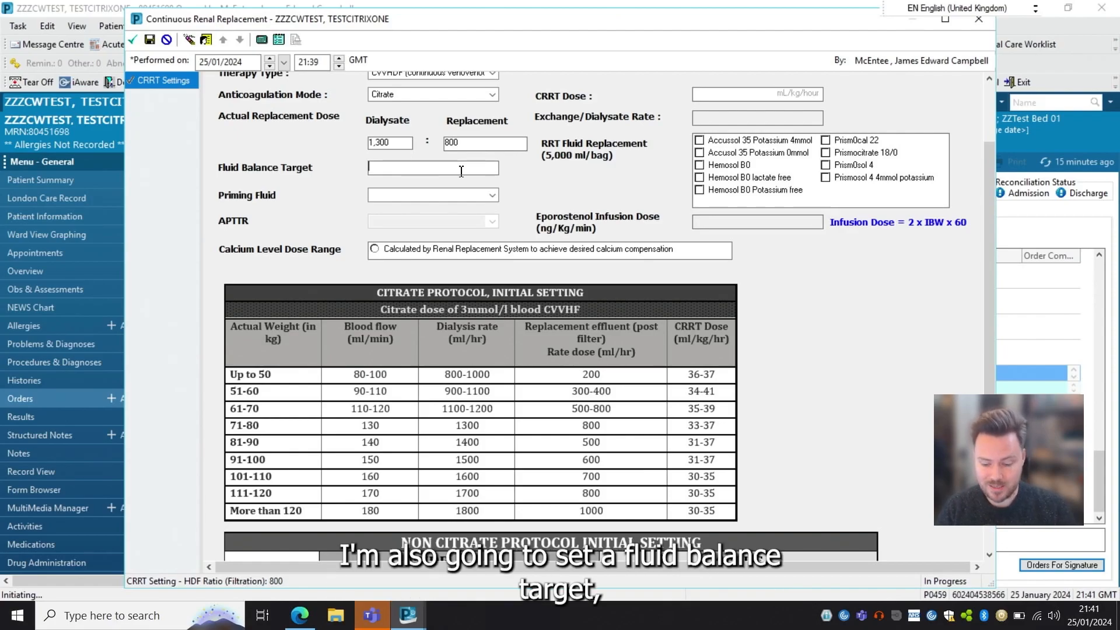
- Set the fluid balance target to -2000, priming fluid to 0.9% saline + 5000 Units Heparin, and calcium dose range to calculated by the Renal Replacement System
type("-2000")
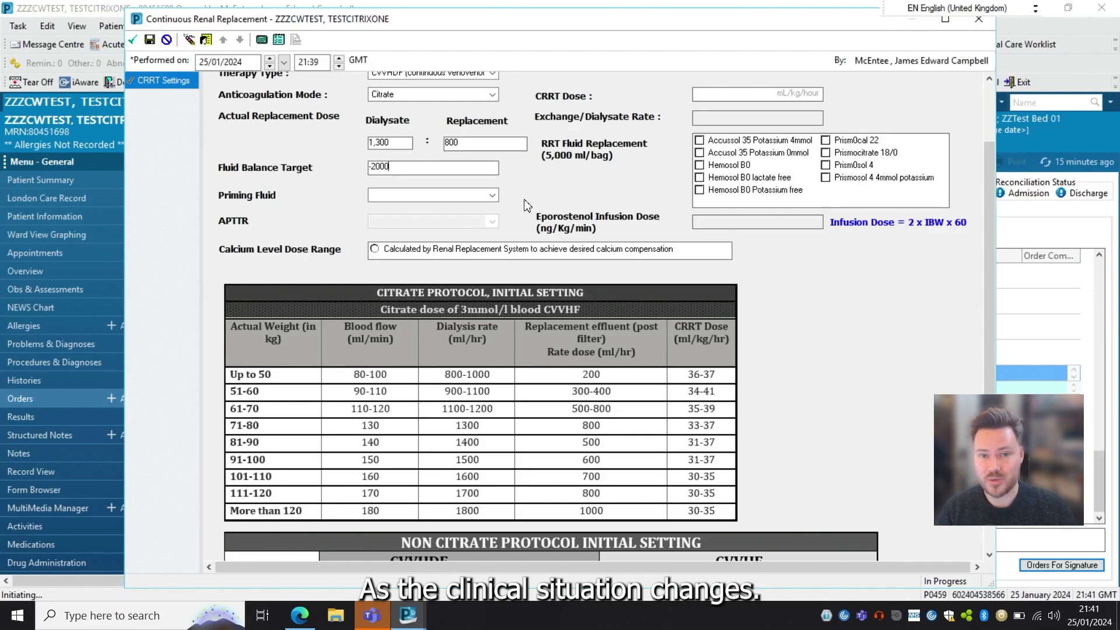
left_click(492, 195)
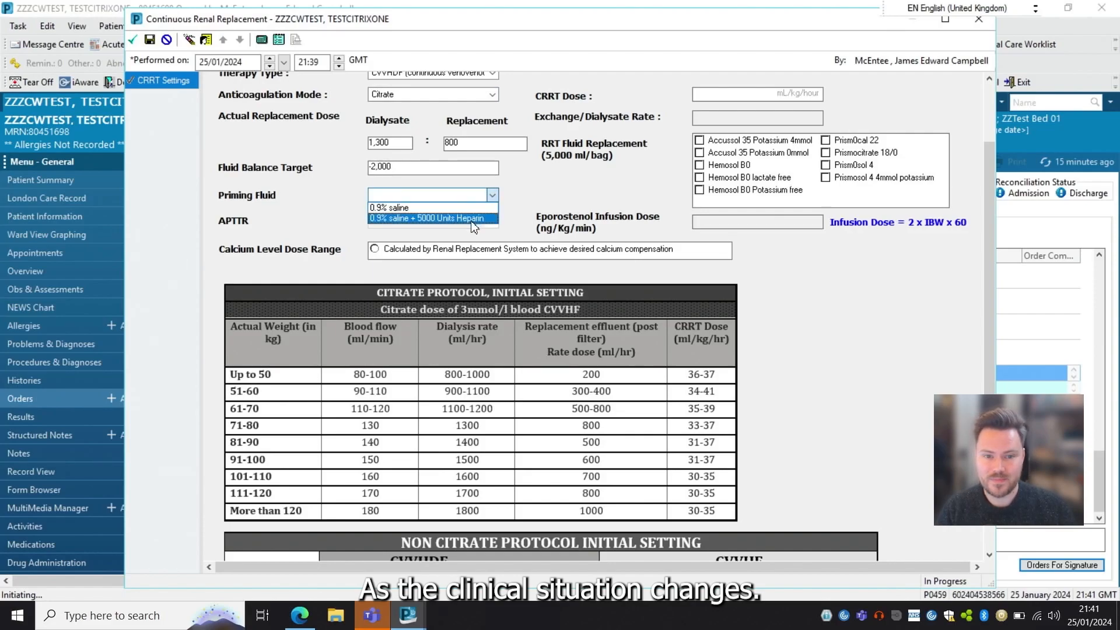
left_click(472, 219)
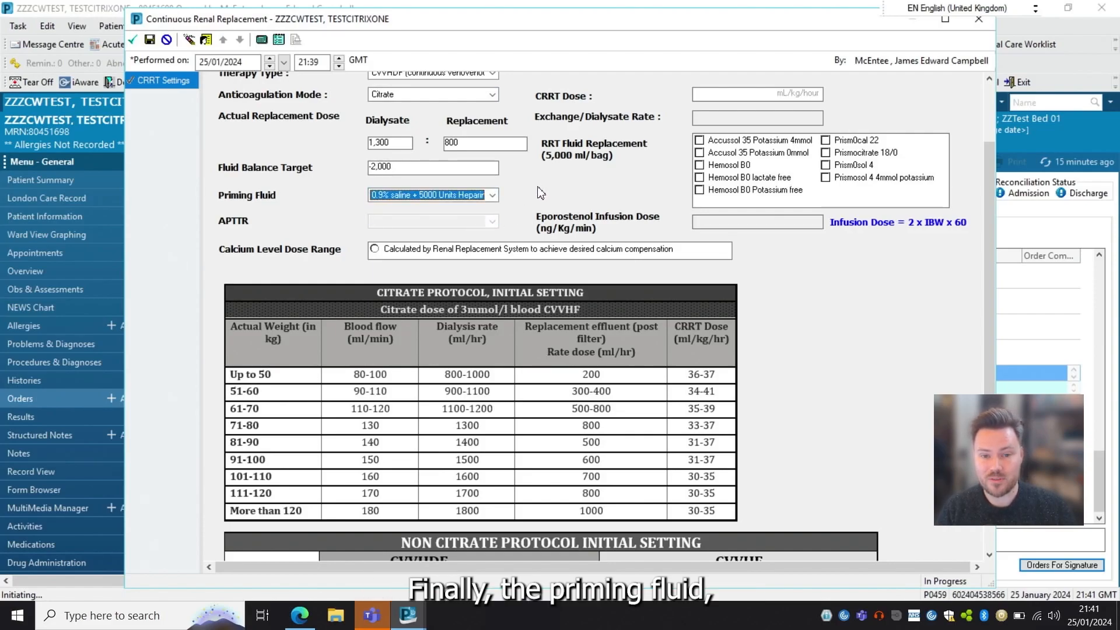
key("Tab")
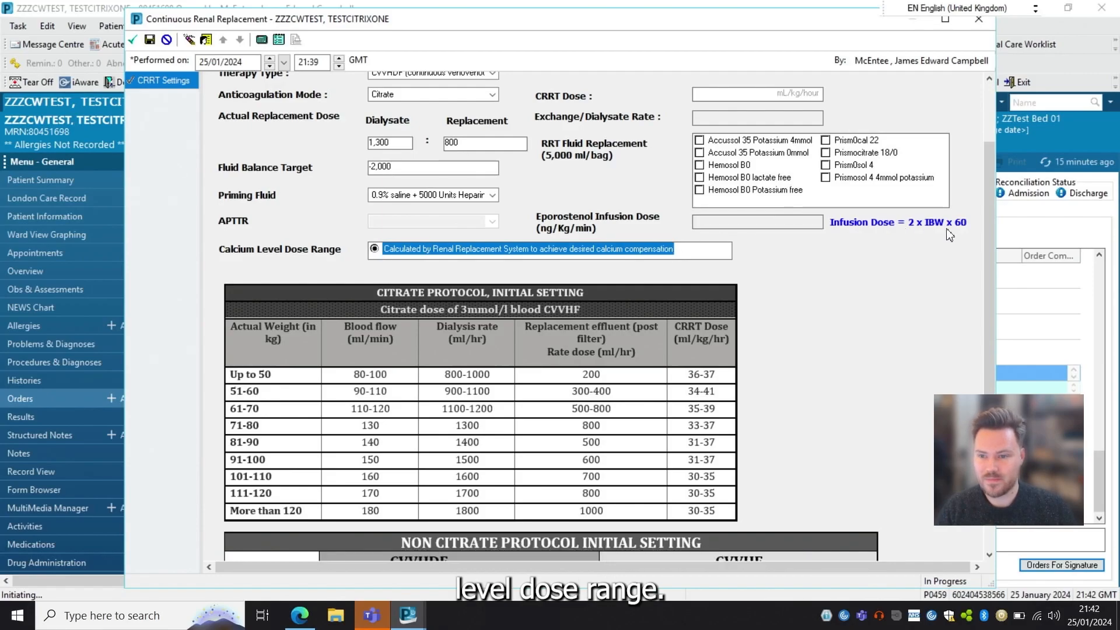
- Set the CRRT dose to 35 mL/kg/hour
left_click_drag(991, 230, 998, 181)
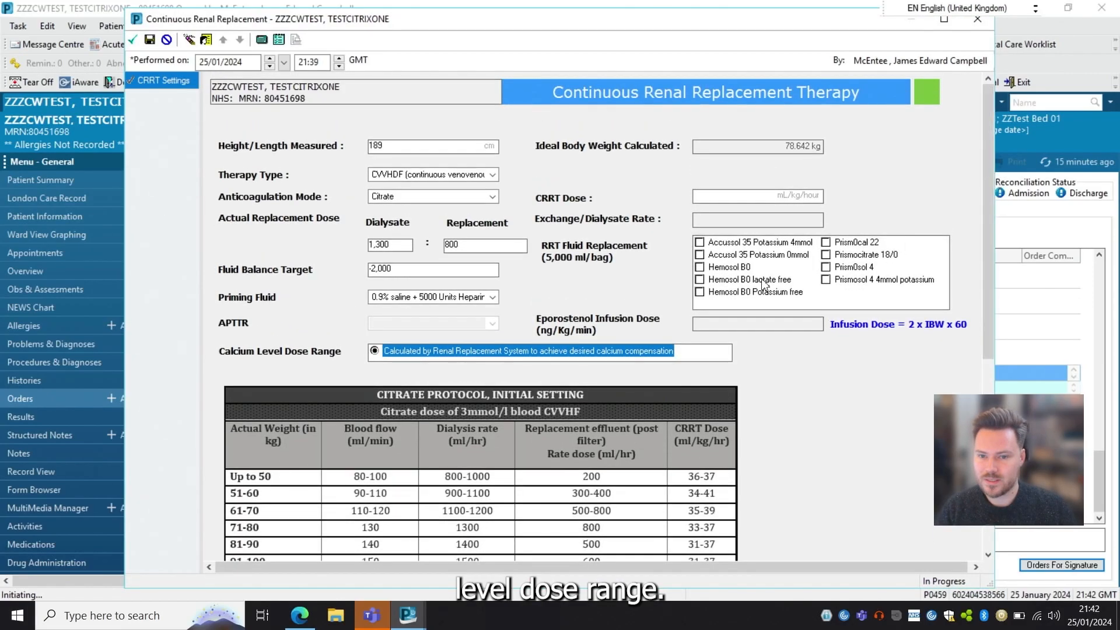
left_click(716, 197)
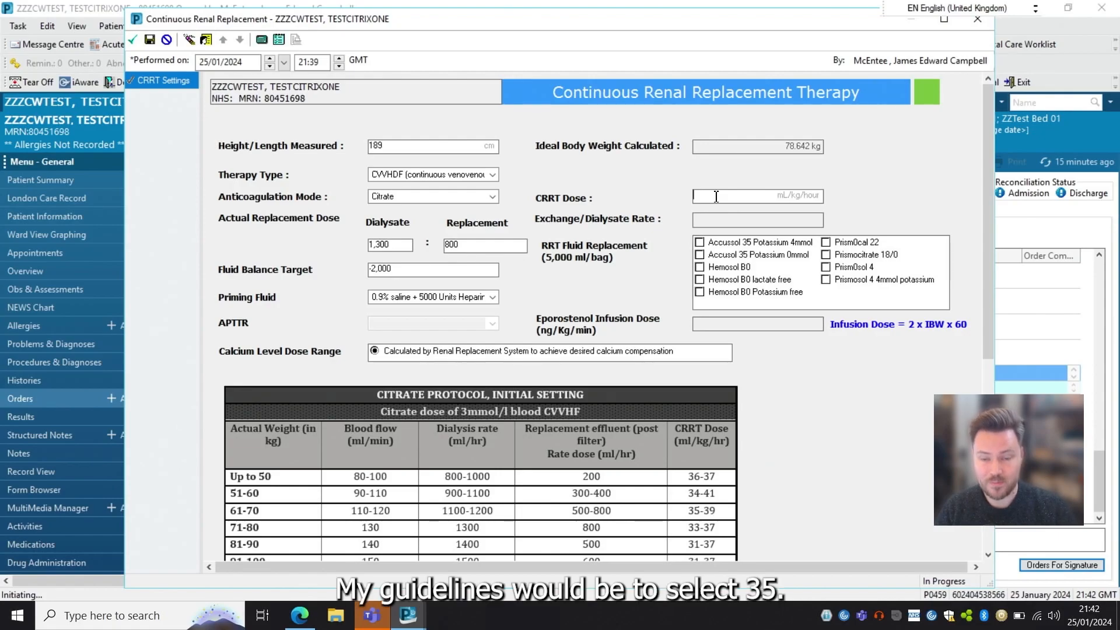
type("35")
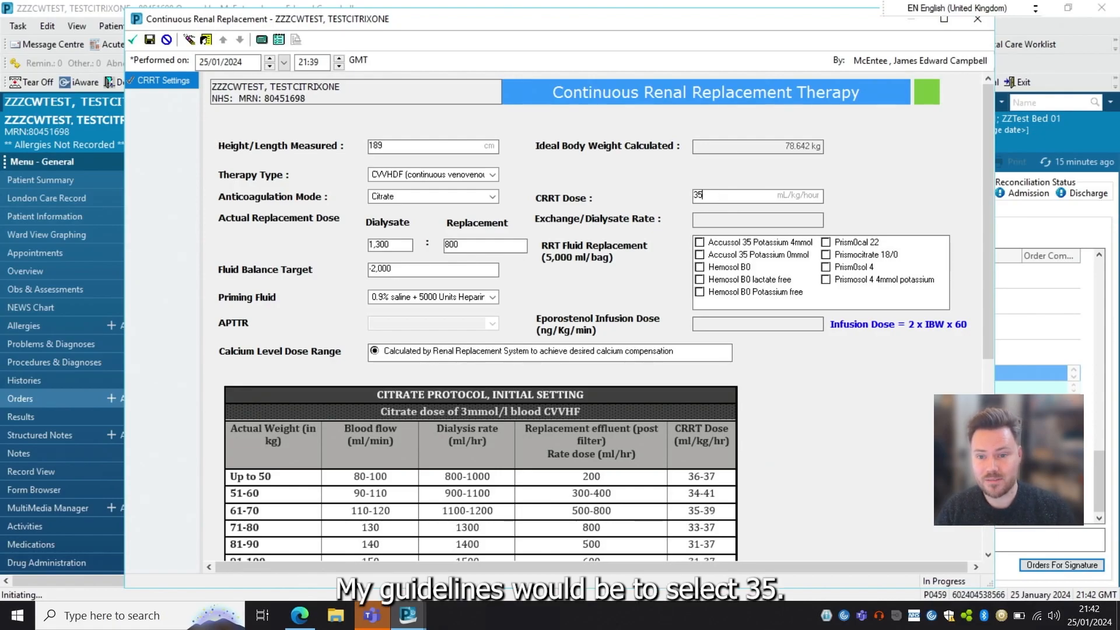
- Check the citrate and non-citrate protocol tables and sign the Continuous Renal Replacement form
scroll(990, 159, "down", 3)
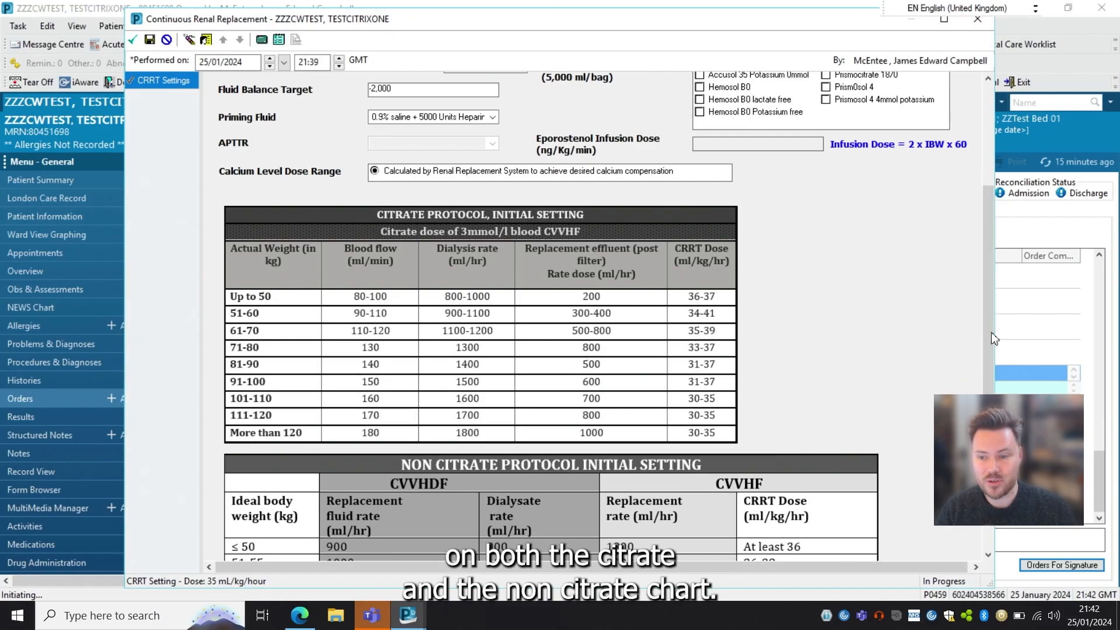
scroll(989, 326, "down", 3)
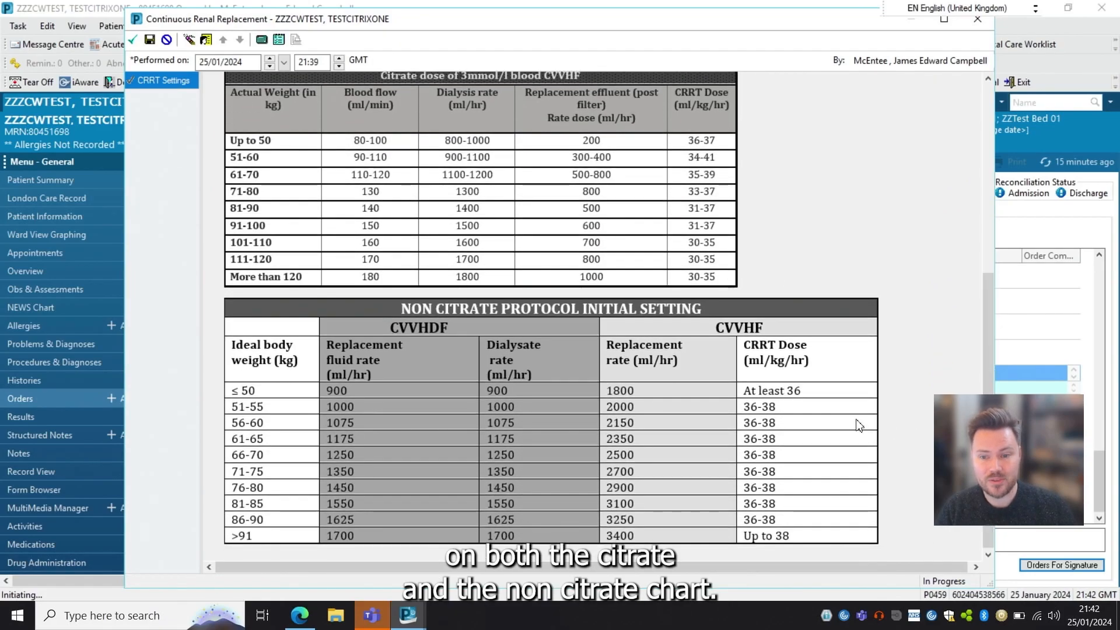
scroll(864, 347, "up", 6)
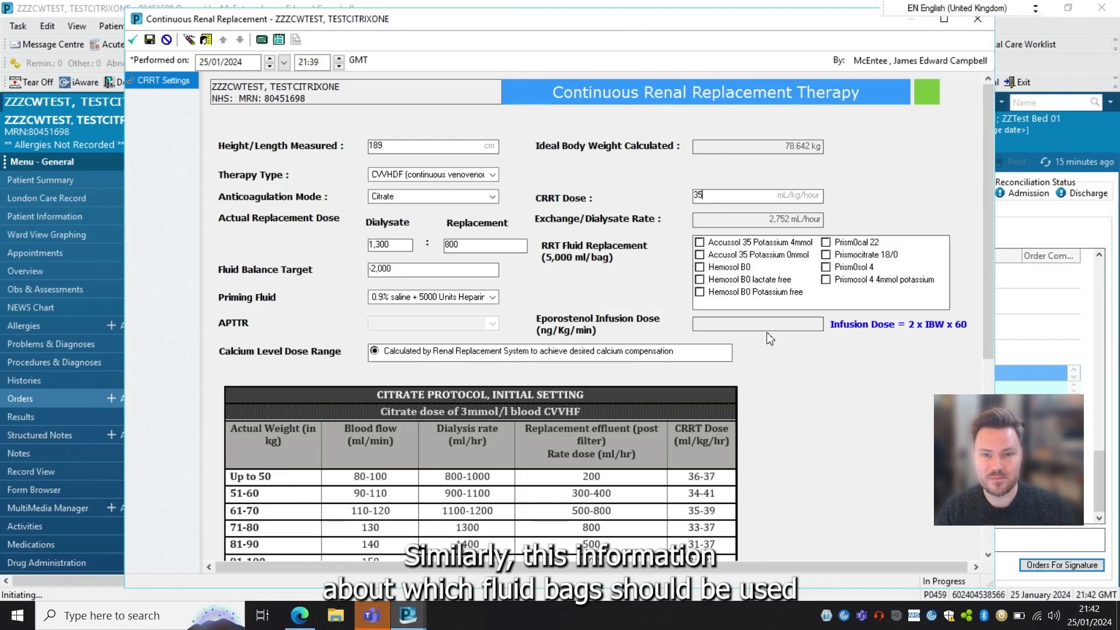
left_click(131, 40)
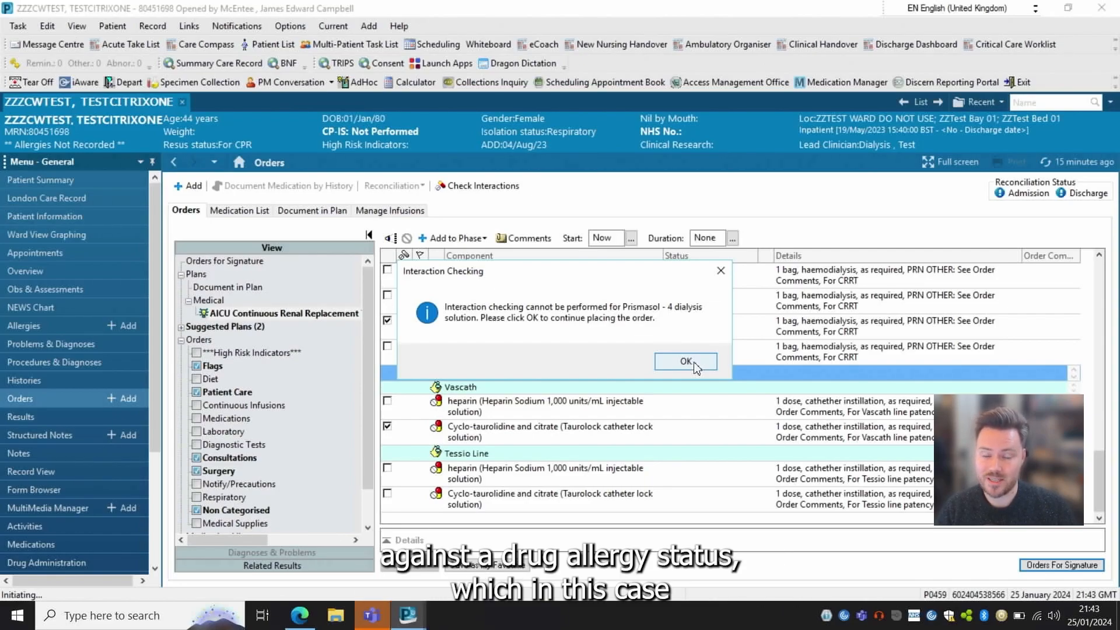
- Acknowledge the interaction checking notices, including the one for Prismasol - 4 dialysis solution, and continue placing the CRRT orders
left_click(685, 361)
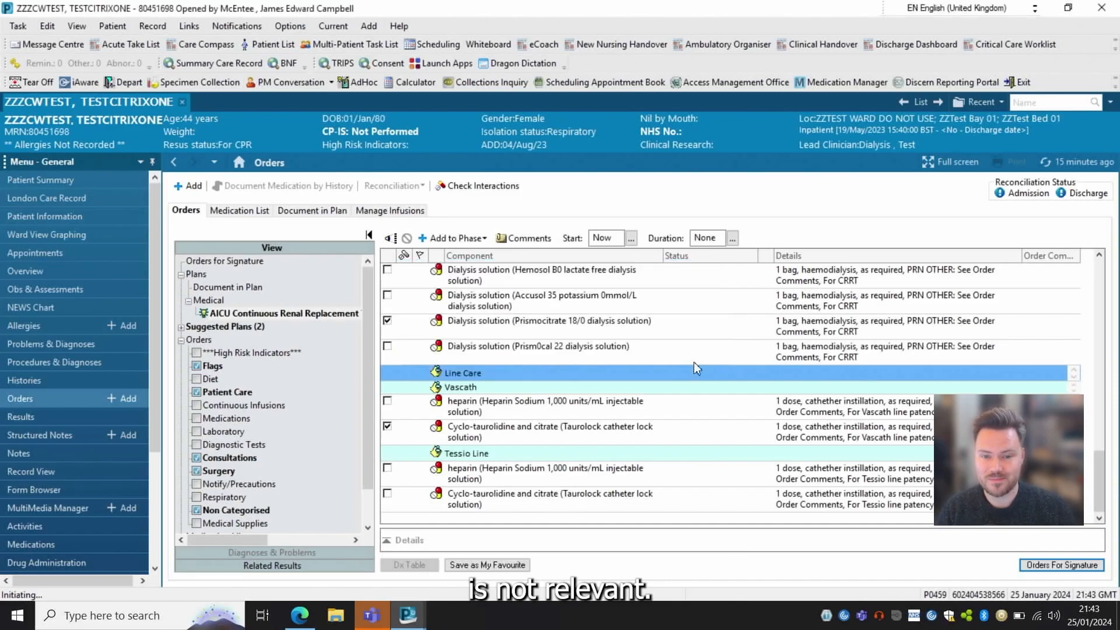
left_click(686, 361)
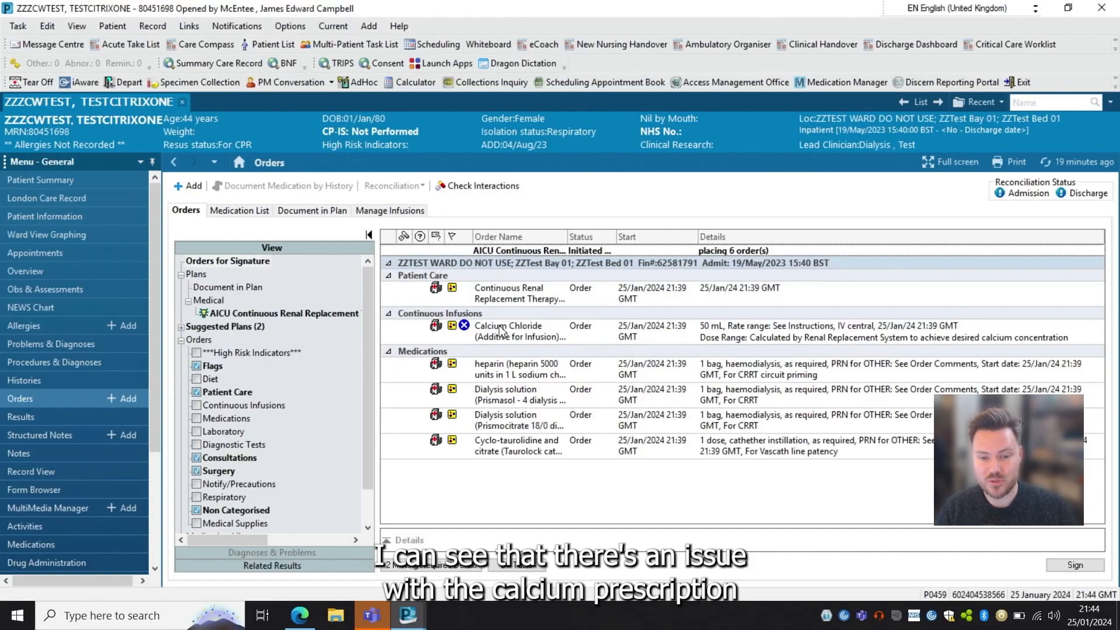
- Complete the calcium chloride infusion order with a patient weight of 89 and its unit, and sign the CRRT plan's orders
mouse_move(471, 338)
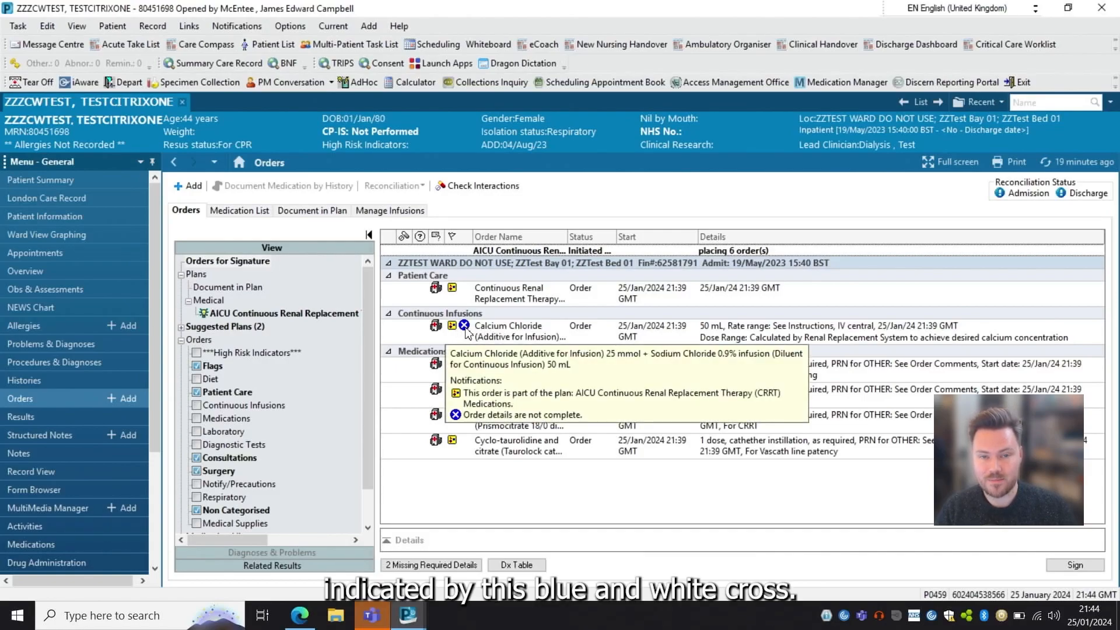
double_click(515, 334)
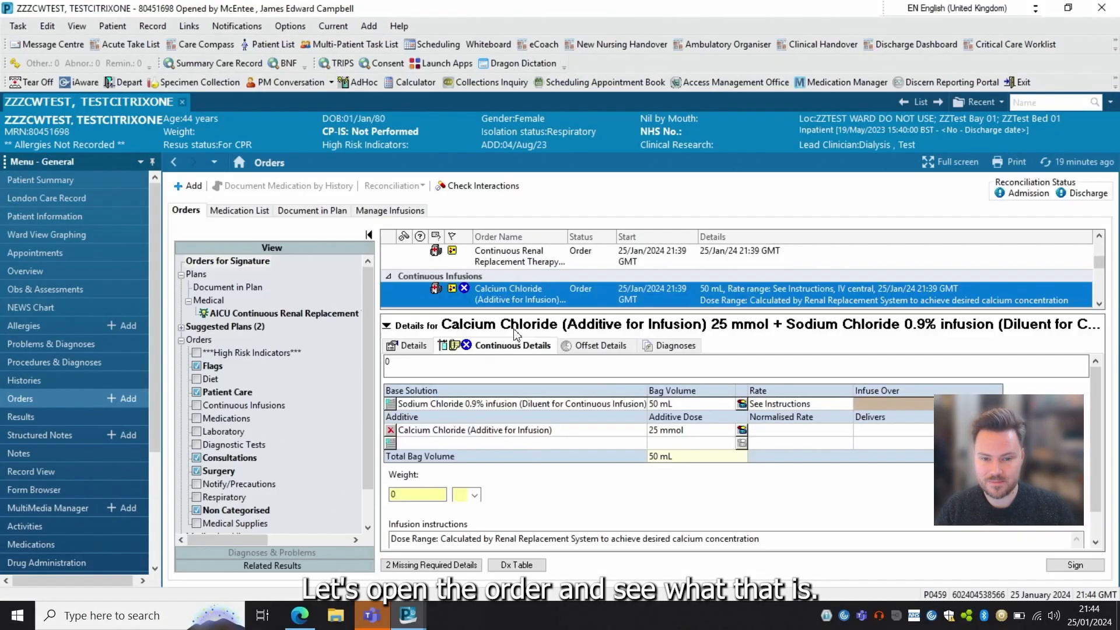
double_click(406, 495)
key("BackSpace")
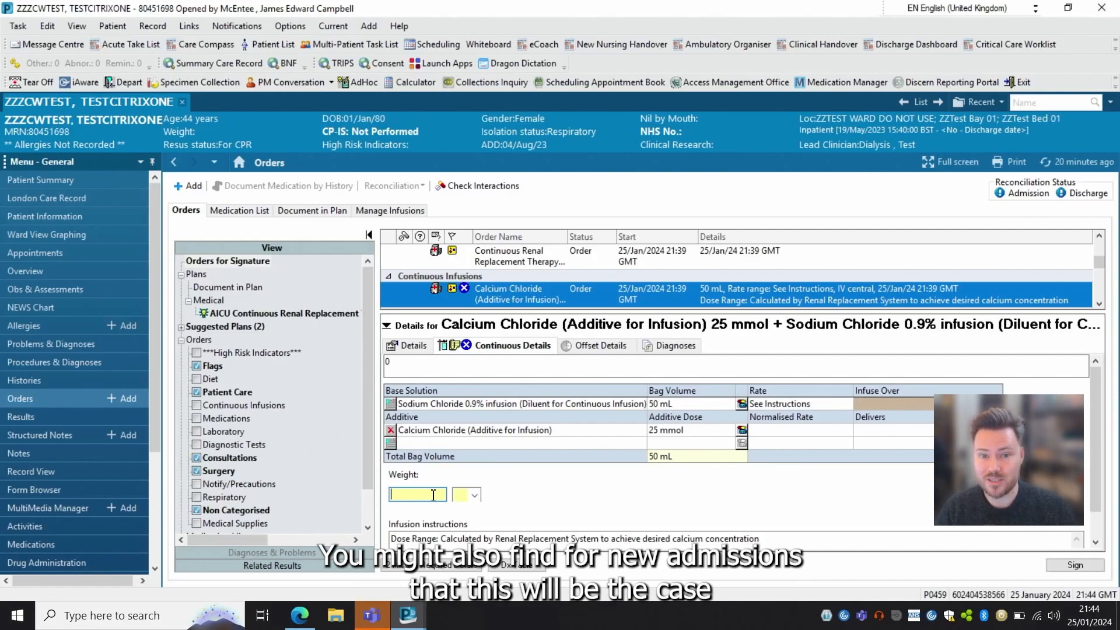
type("89")
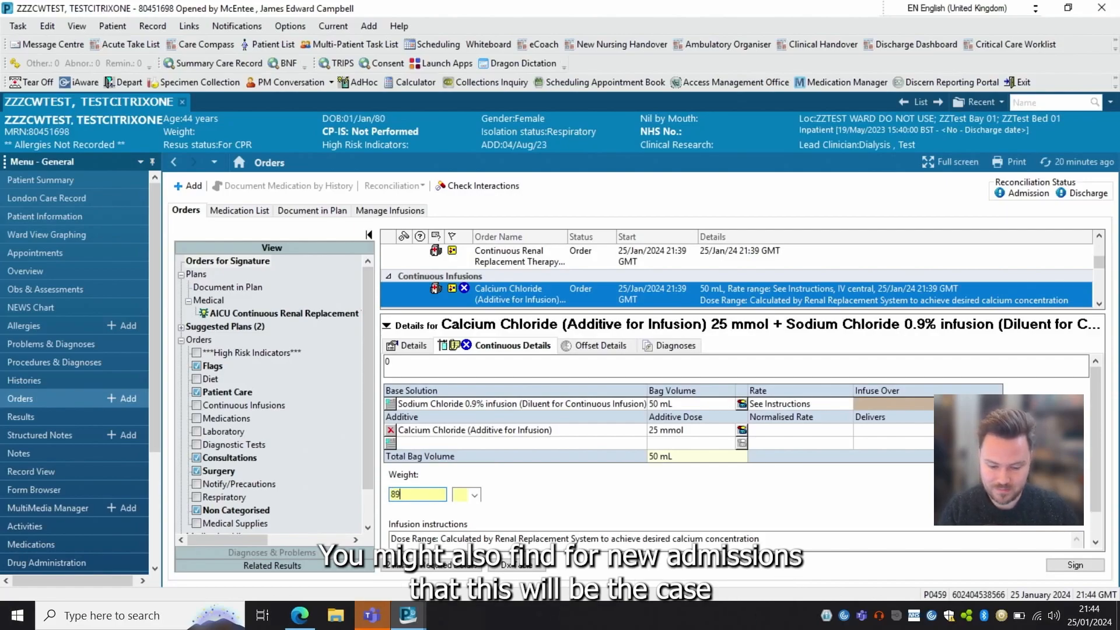
left_click(460, 495)
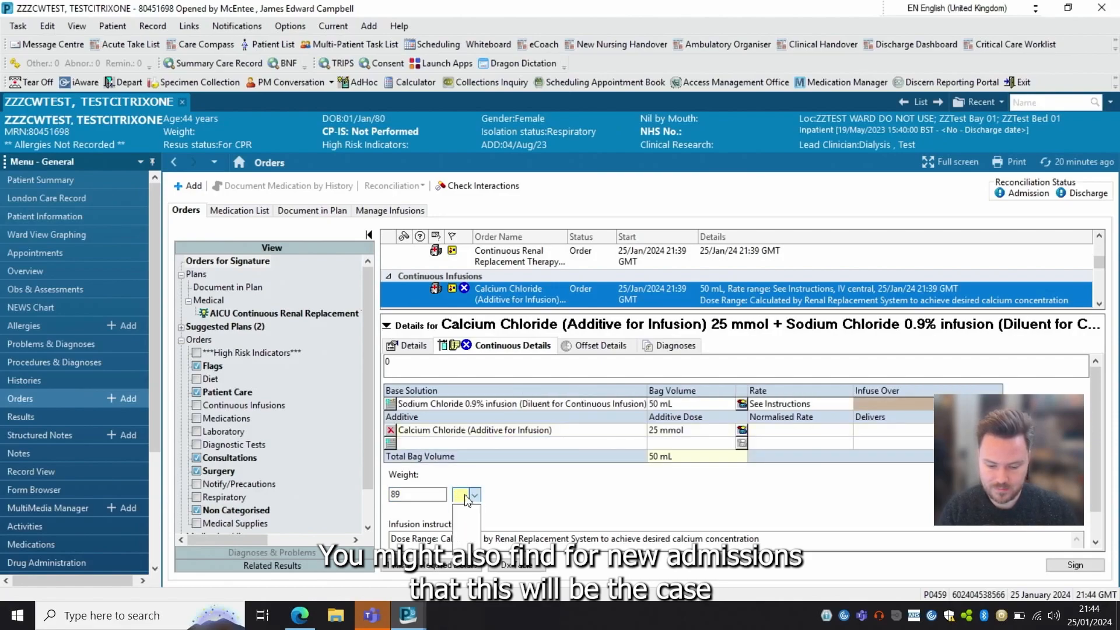
left_click(465, 535)
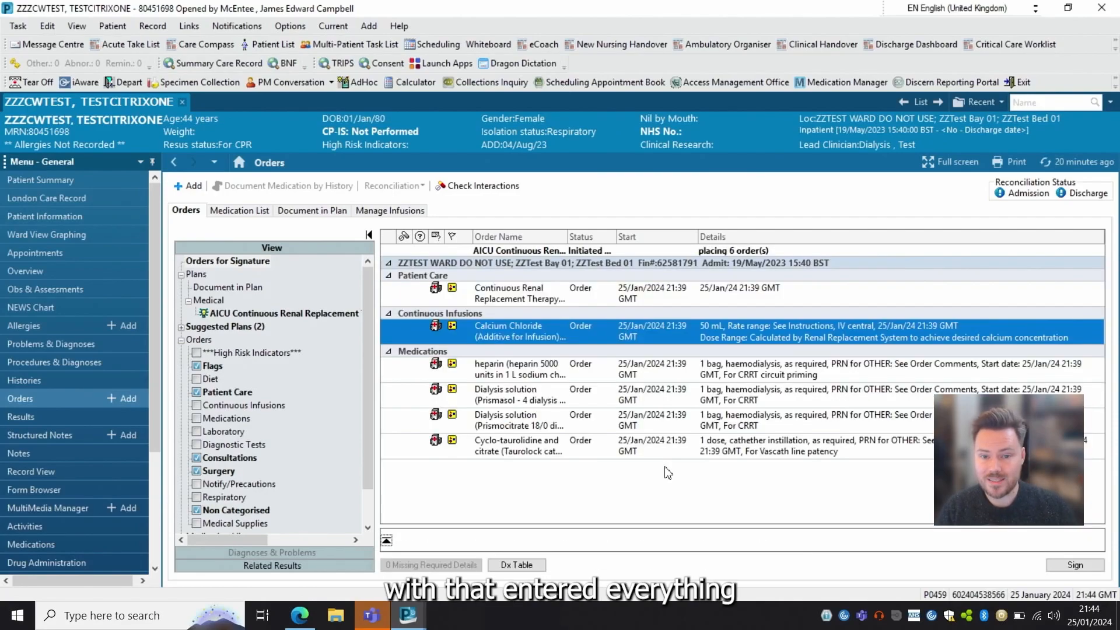
left_click(1087, 567)
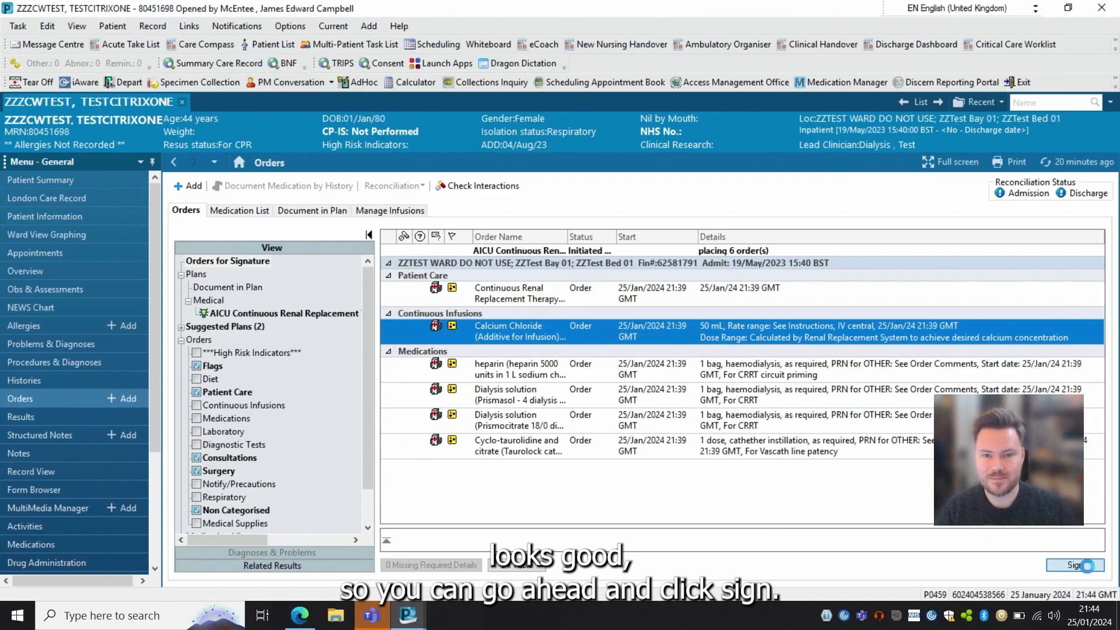
- Open the newest Continuous Renal Replacement structured note and review its CRRT settings
left_click(72, 434)
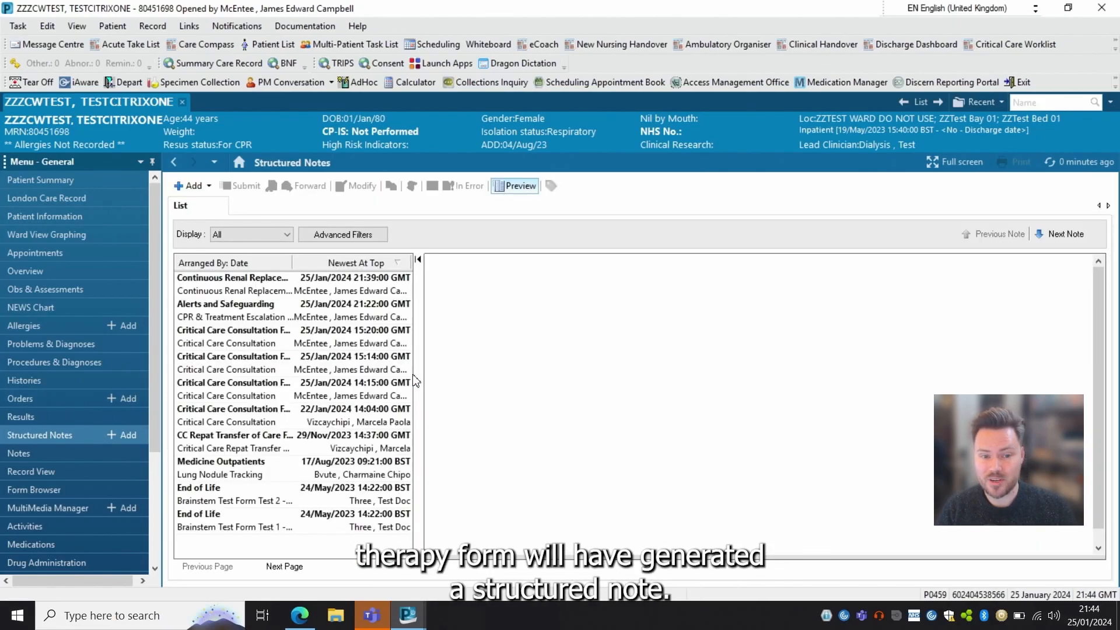
left_click(258, 292)
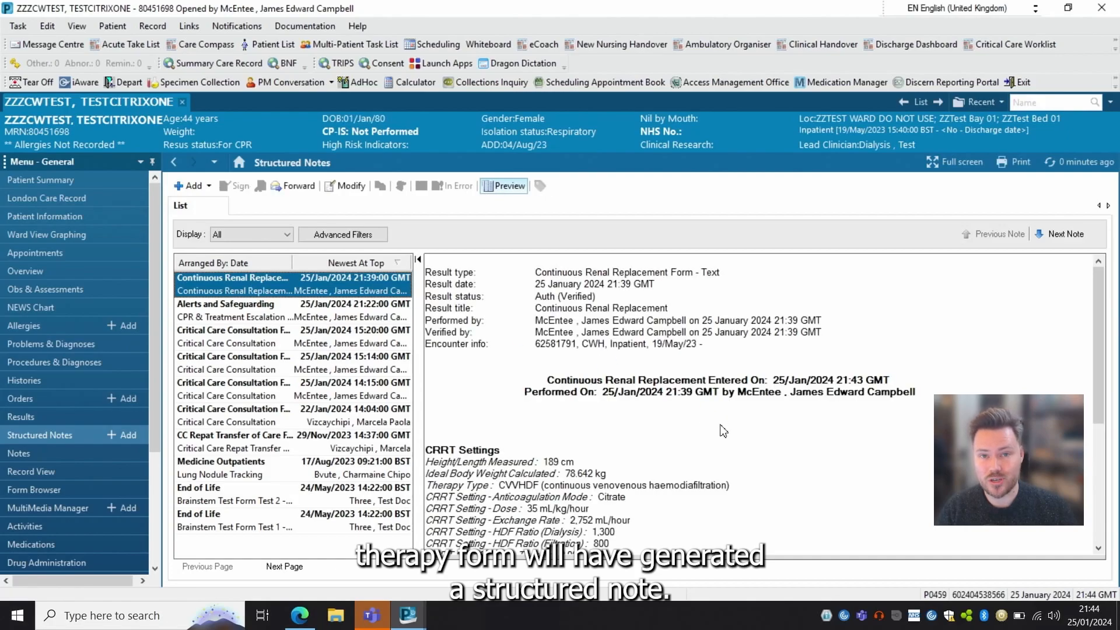
left_click_drag(1097, 306, 1100, 373)
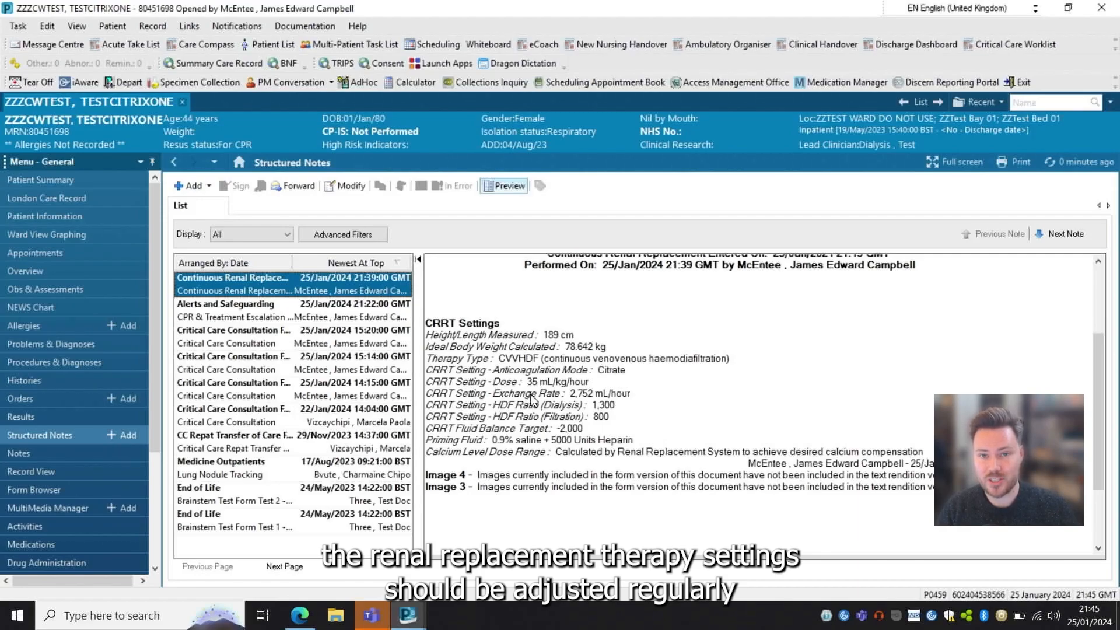
- Go to the ICU Examination section of the AICU Daily Review in the patient summary
left_click(54, 179)
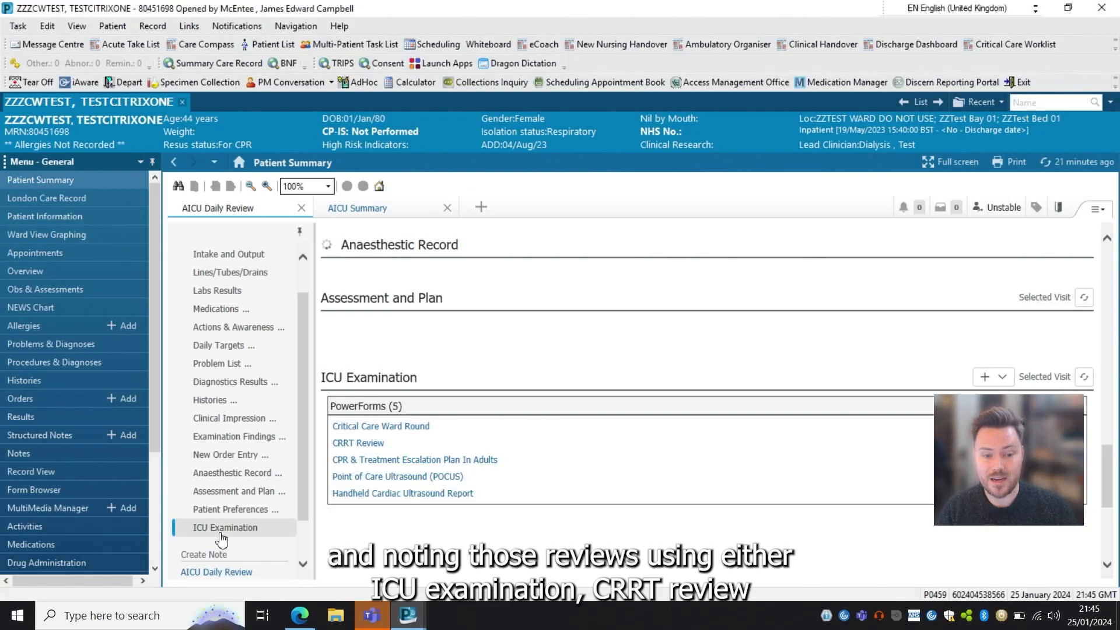